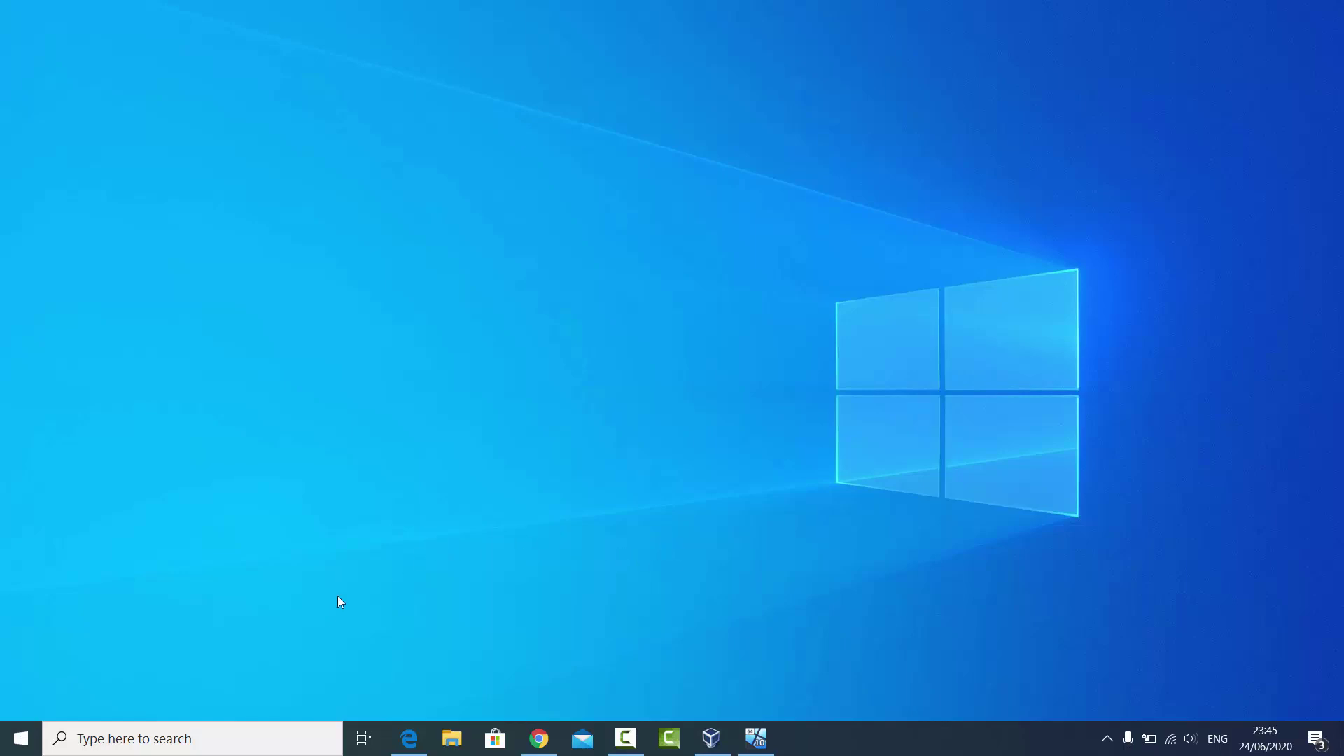
- Go to Settings > System > Power & sleep, showing screen 5/10 minutes and sleep 15/30 minutes
left_click(18, 740)
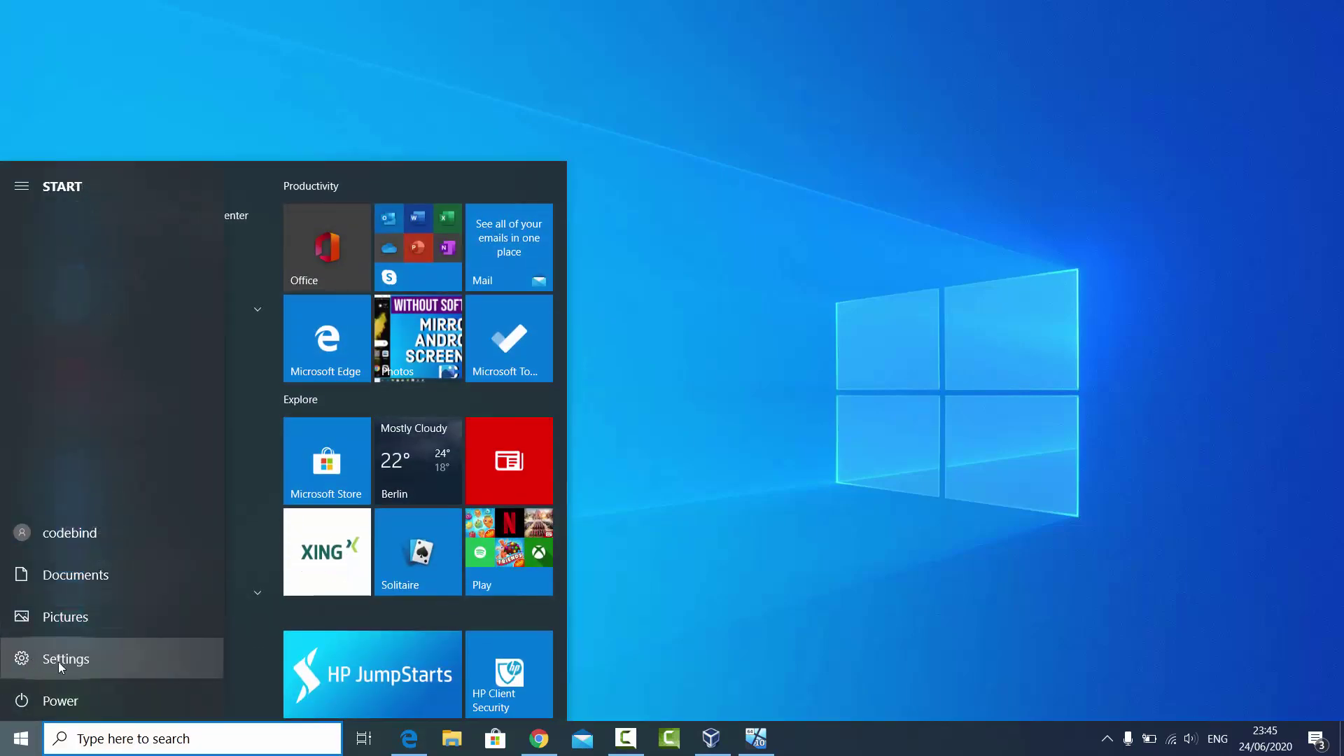
left_click(60, 661)
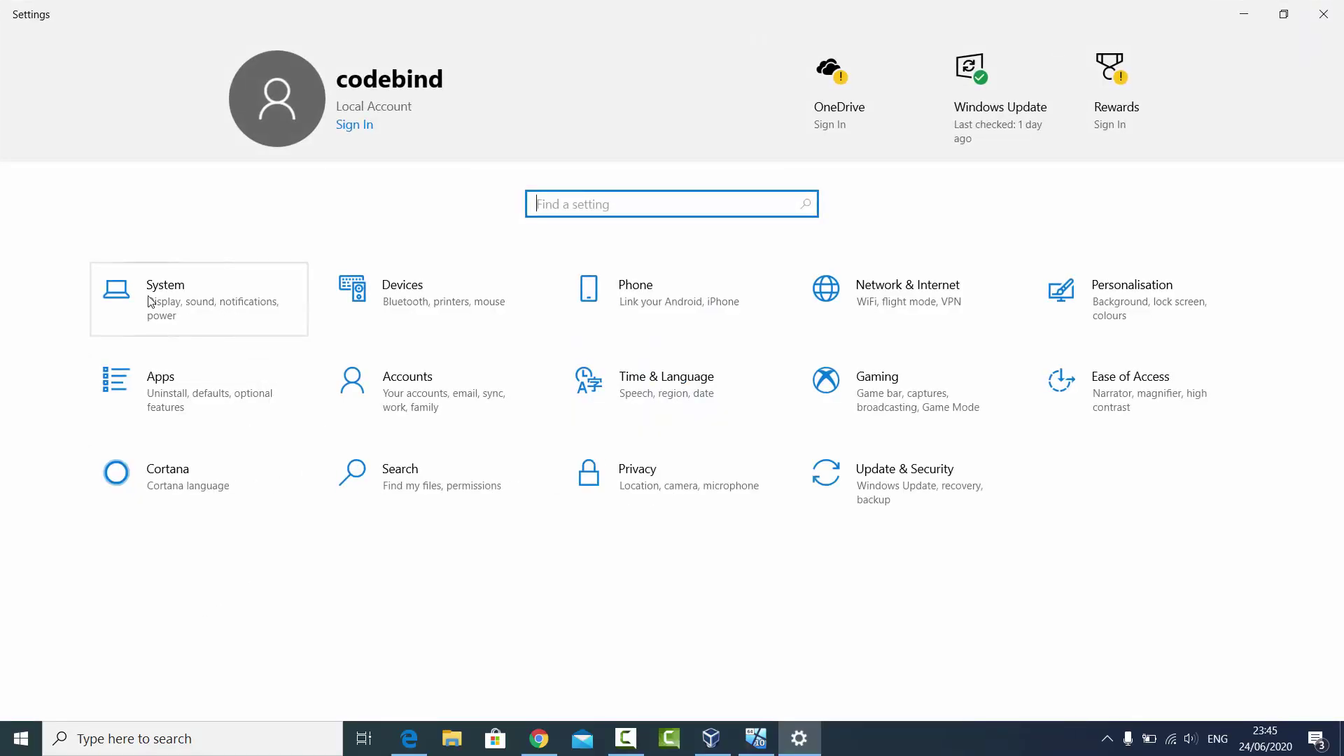
left_click(189, 302)
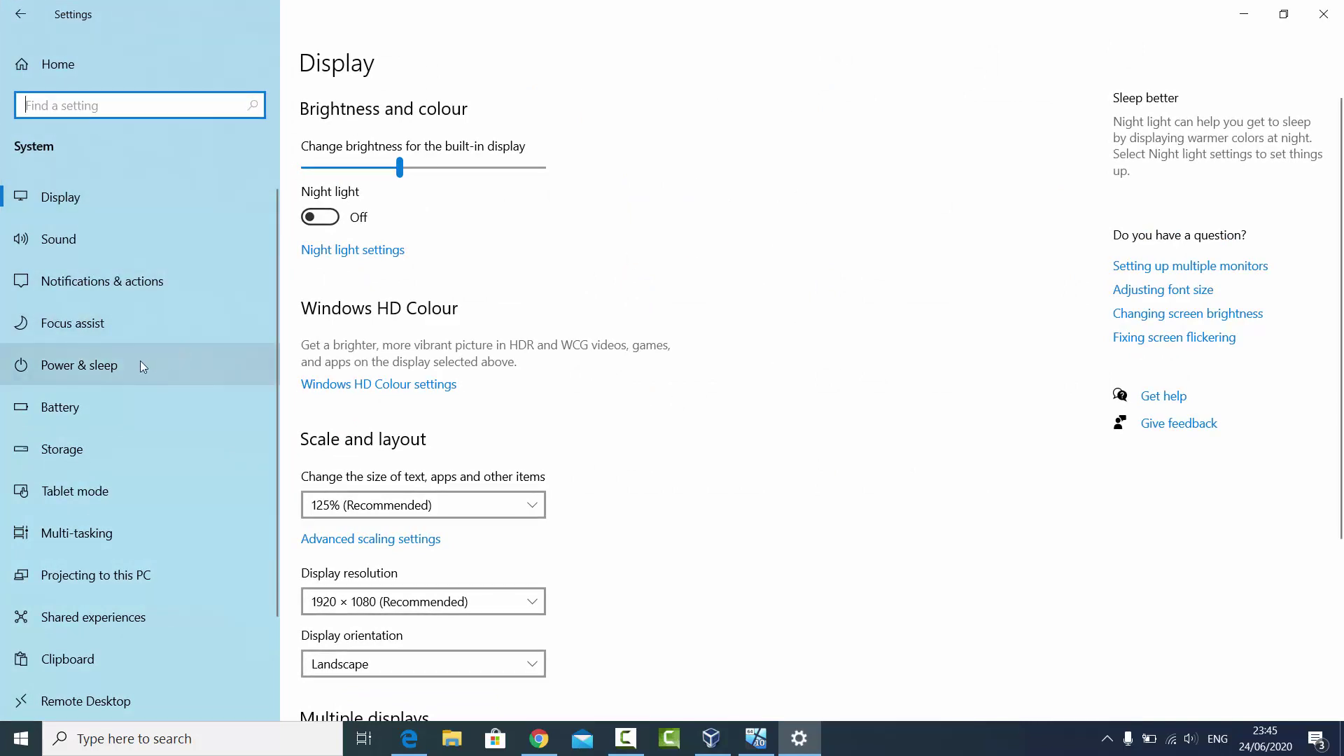
left_click(87, 371)
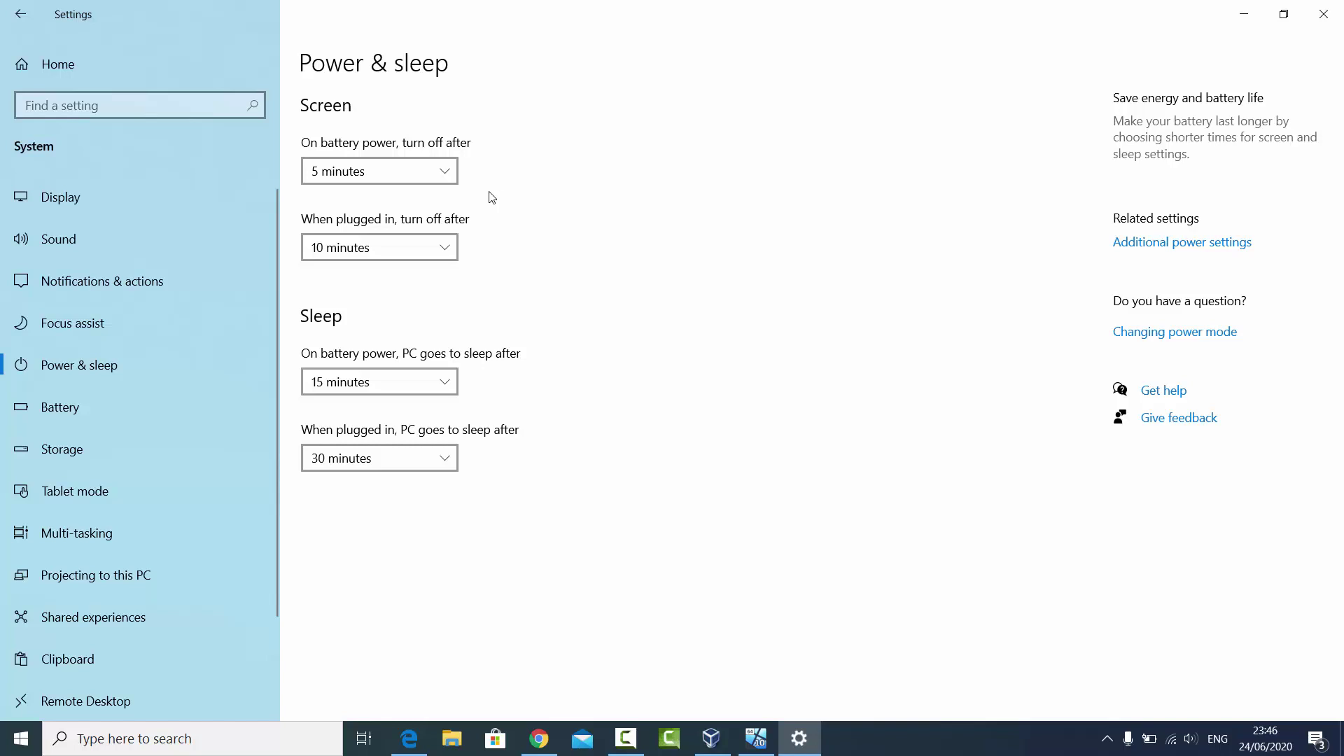
left_click(426, 176)
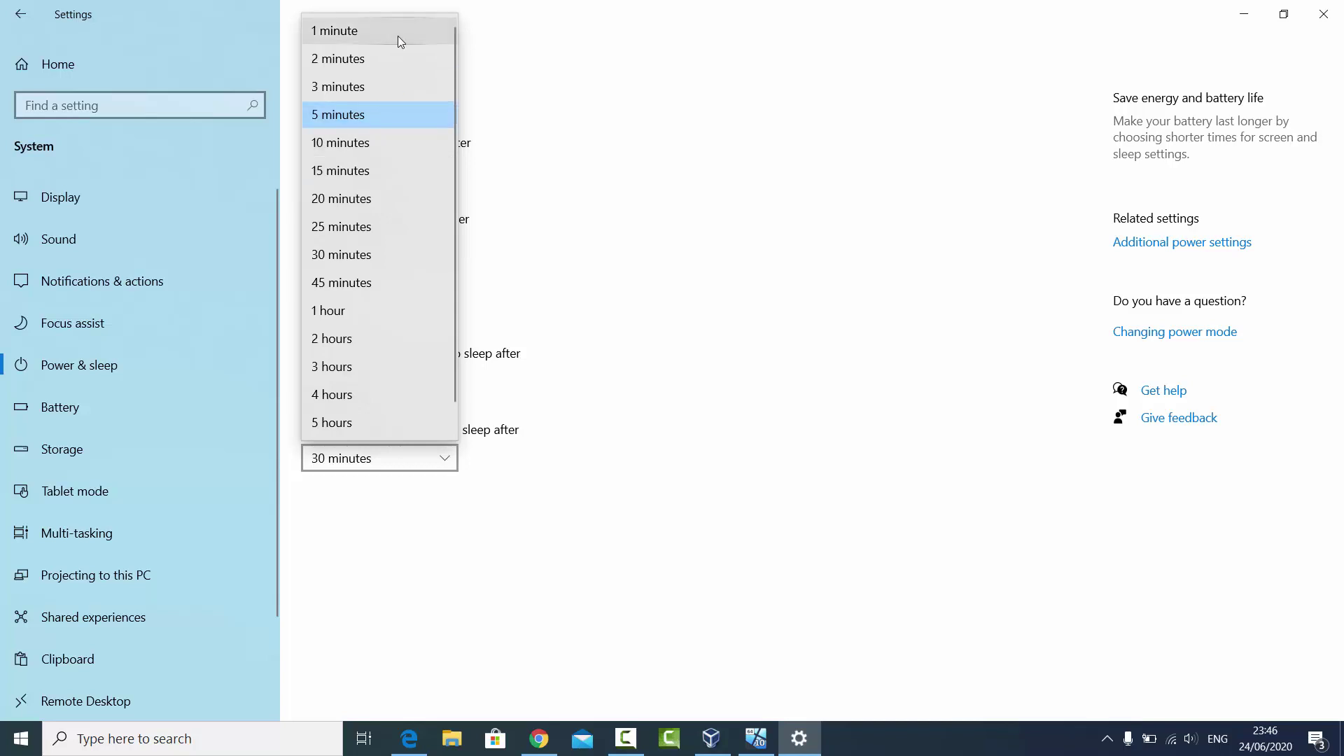
- Set the screen turn-off timeout to Never on battery and when plugged in
scroll(383, 336, "down", 1)
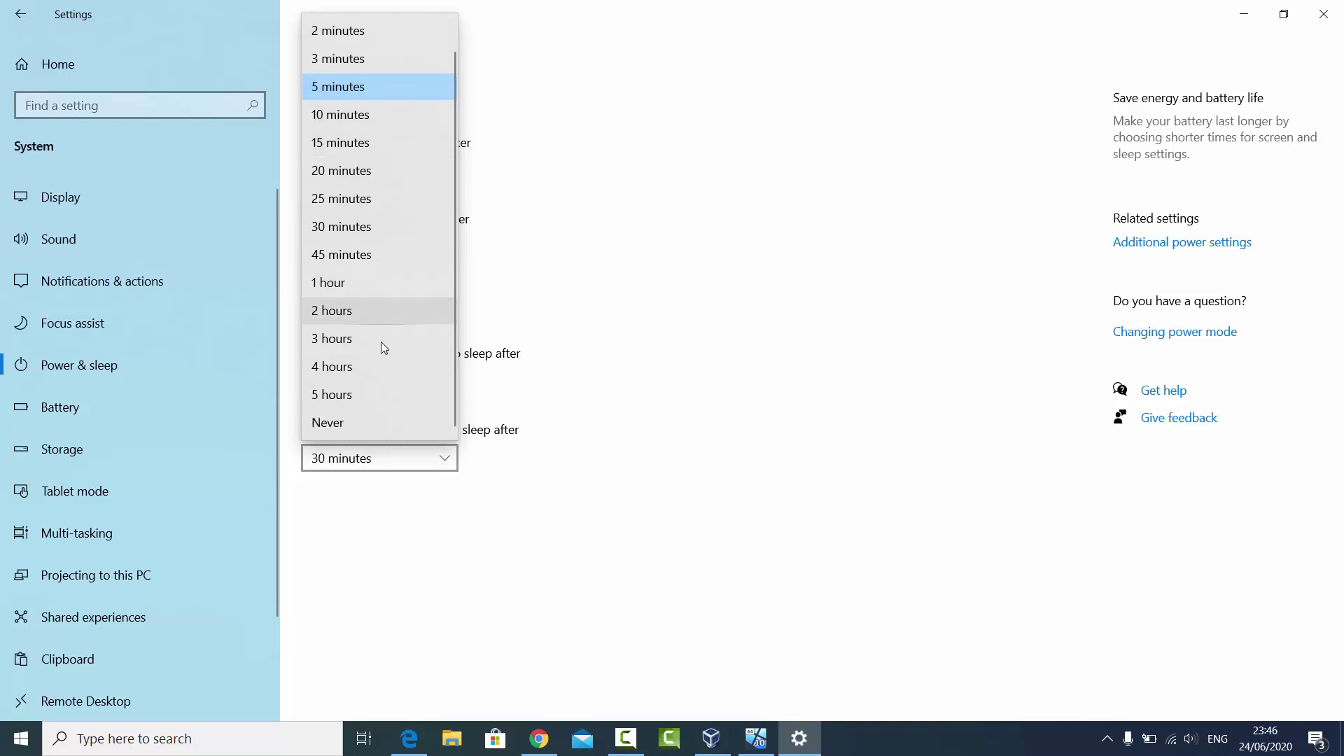
left_click(350, 422)
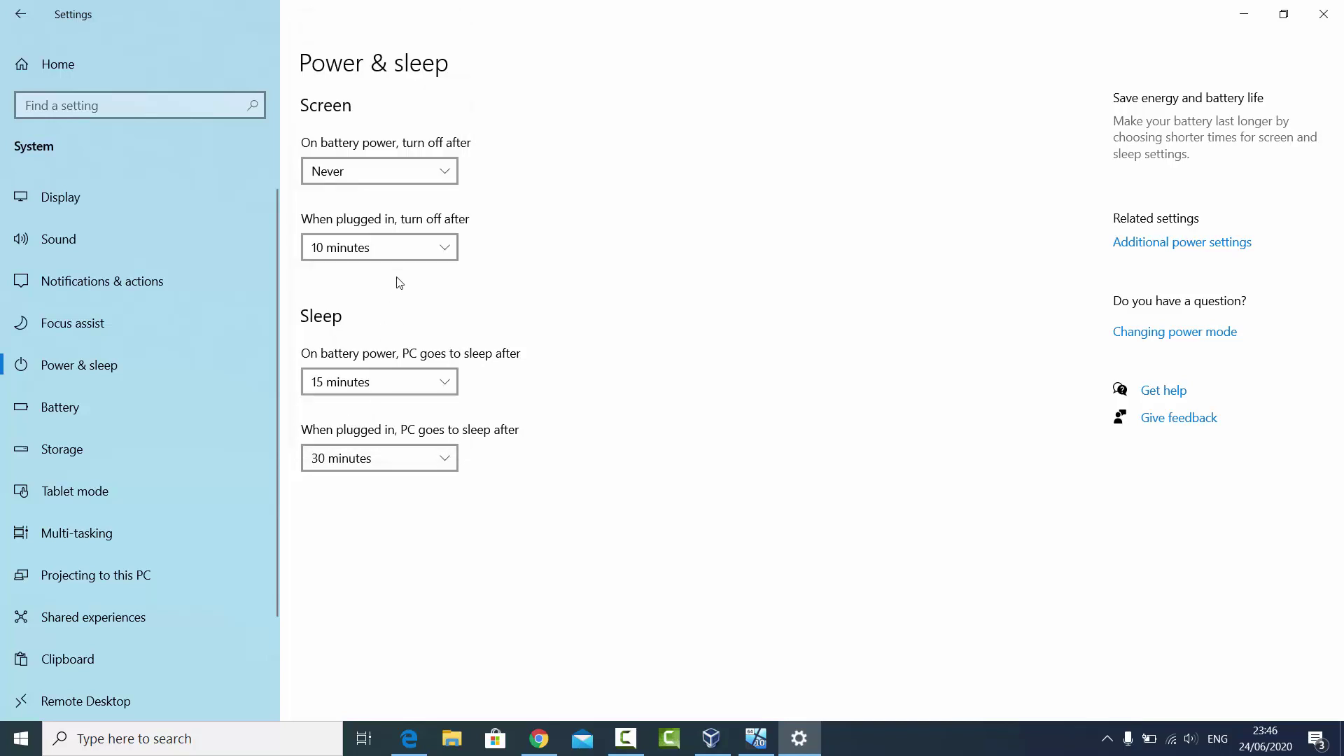
left_click(398, 247)
scroll(359, 350, "down", 1)
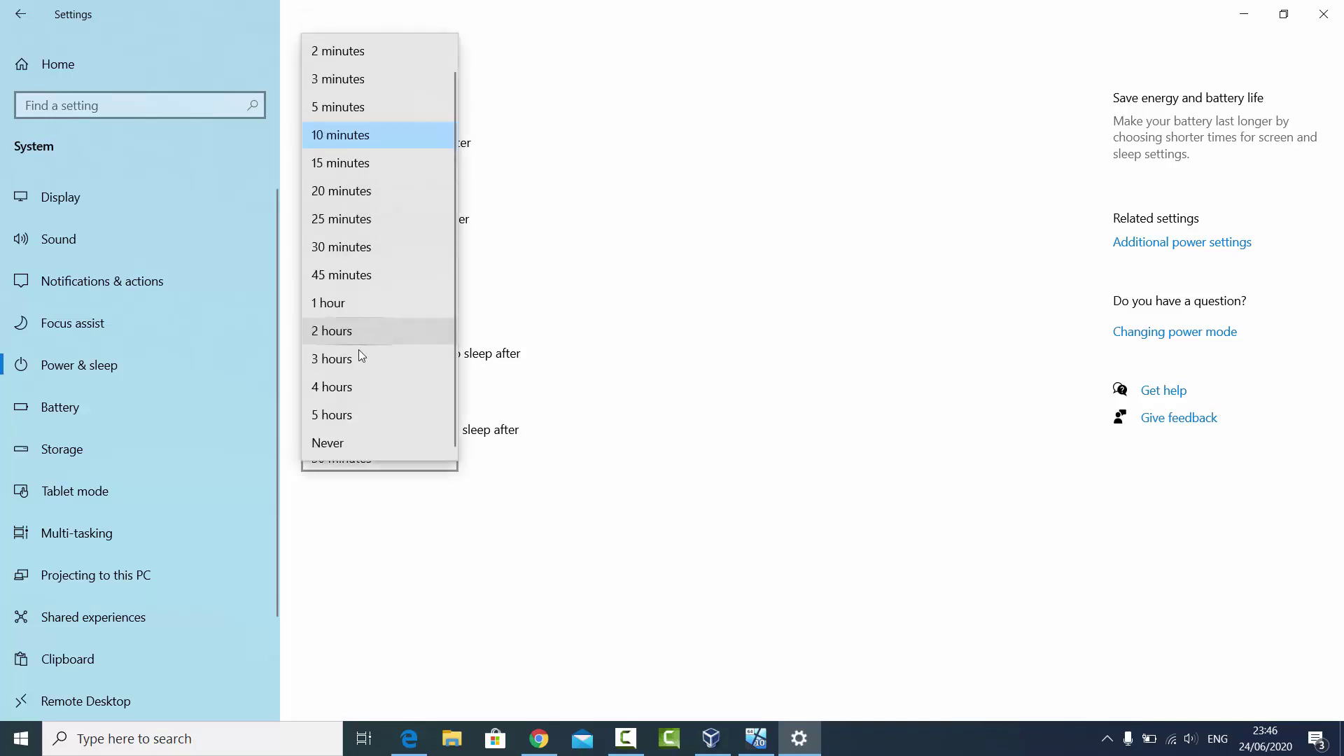
left_click(351, 441)
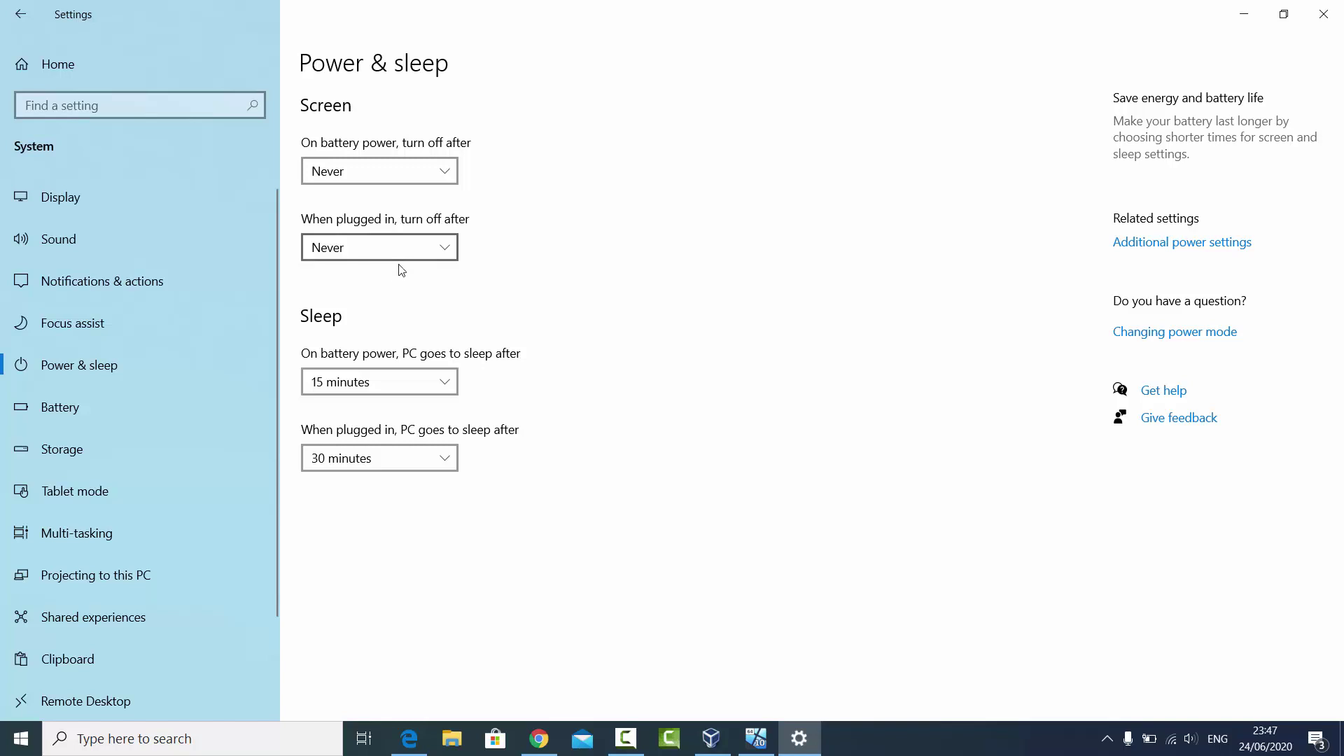
- Set the sleep timeout to Never on battery and when plugged in
left_click(378, 382)
scroll(374, 399, "down", 1)
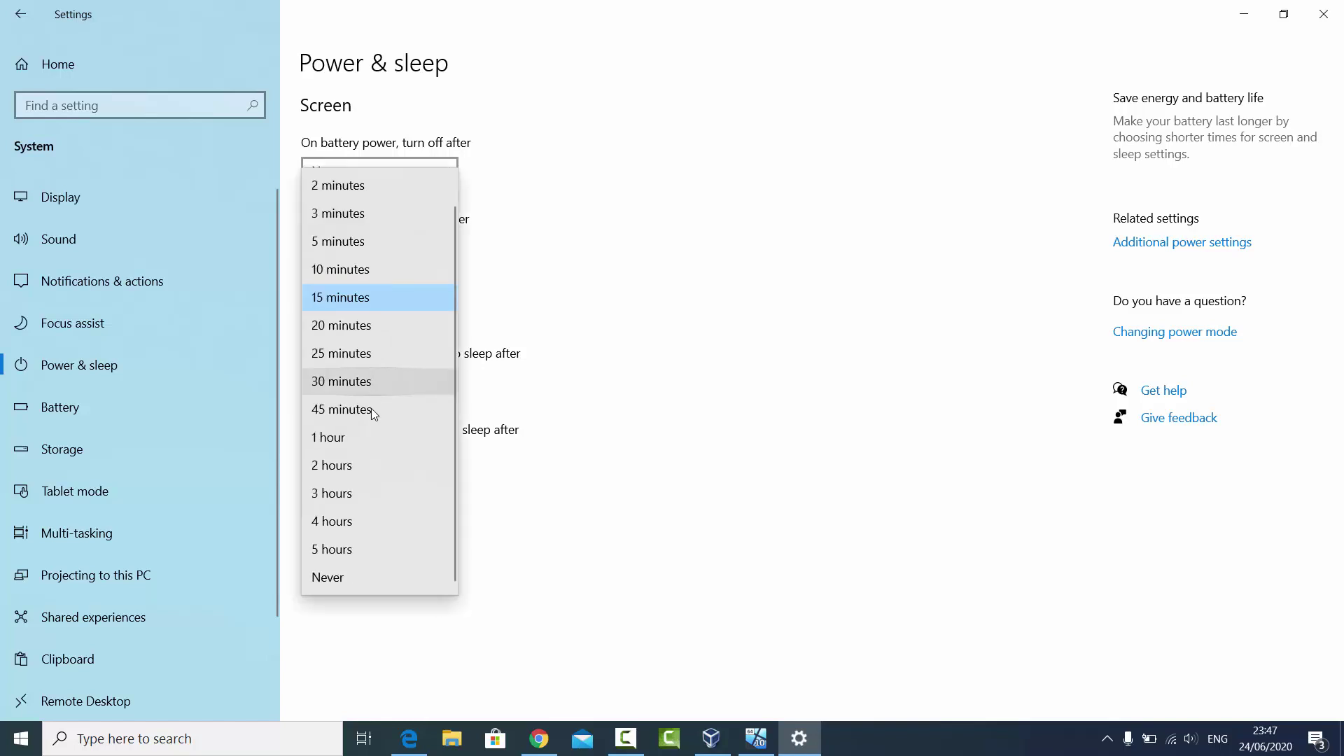
left_click(359, 577)
left_click(403, 462)
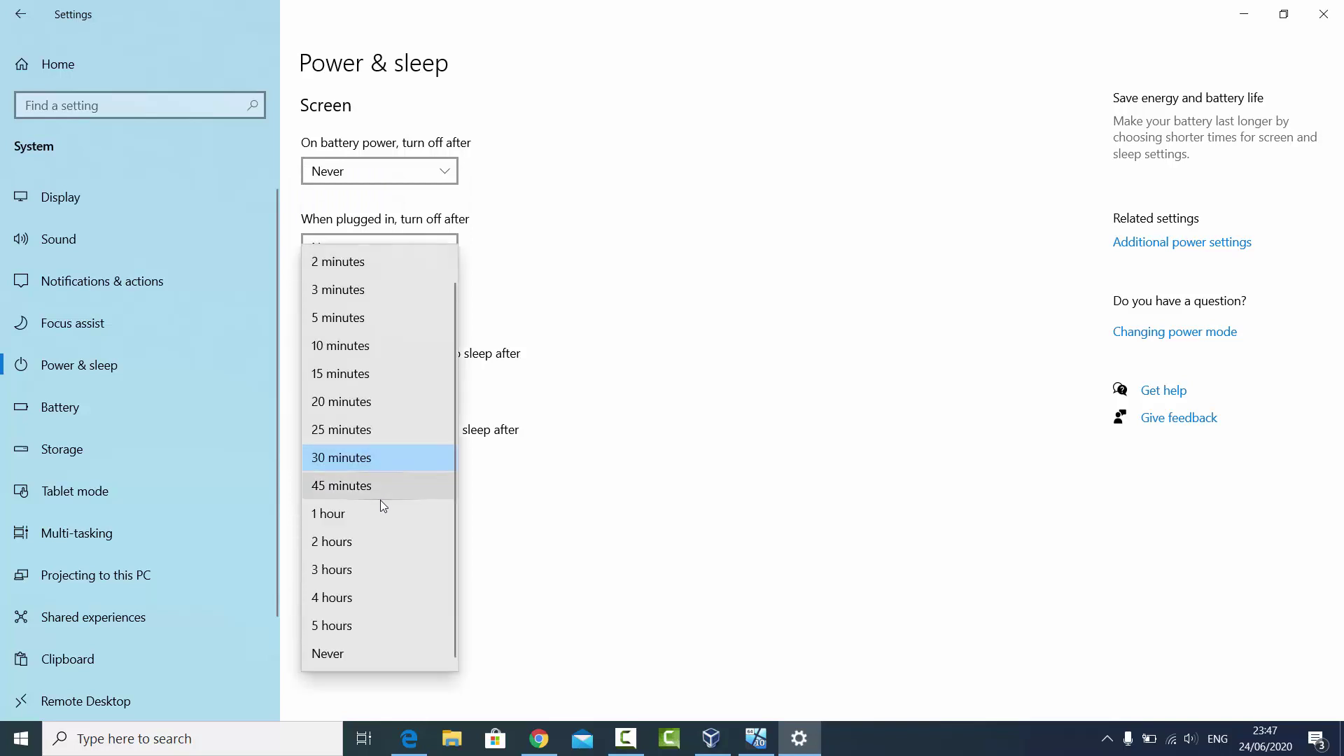
left_click(348, 662)
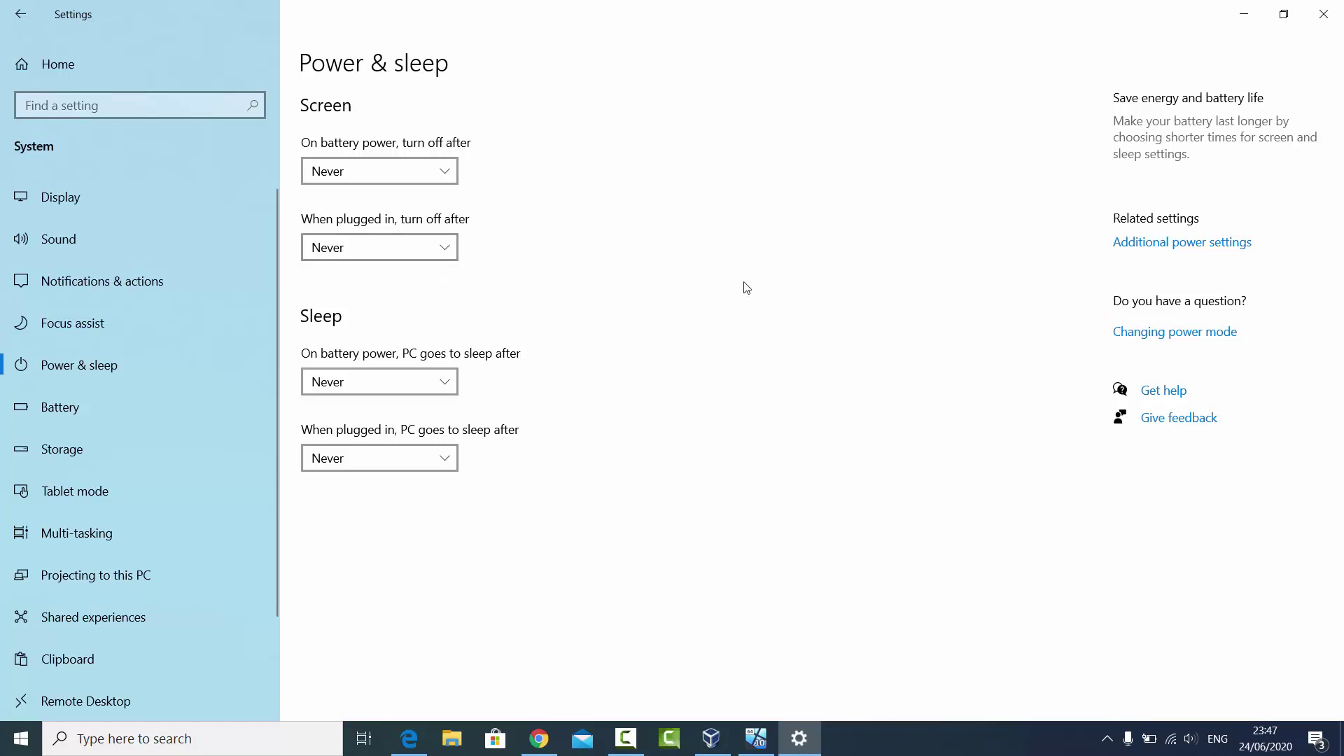
- Open Additional power settings and edit the HP Optimized (recommended) plan
left_click(1157, 245)
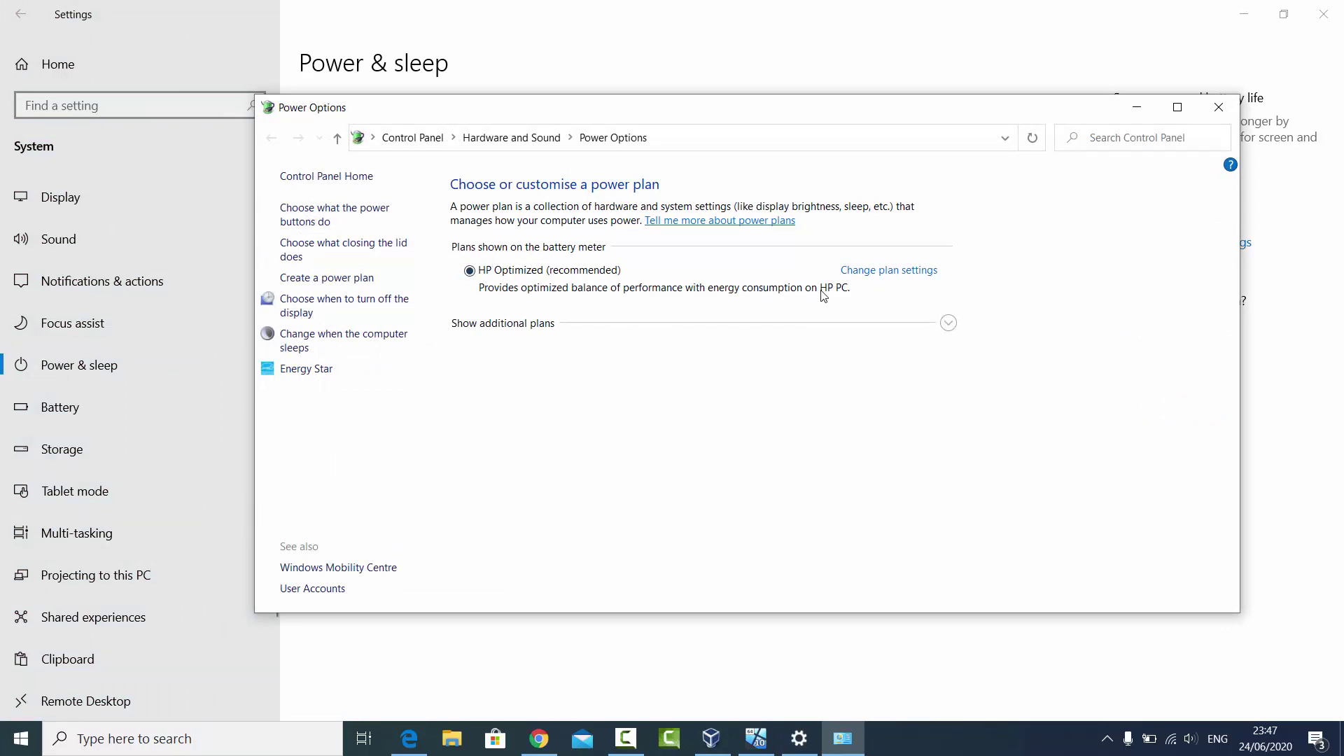
left_click(875, 278)
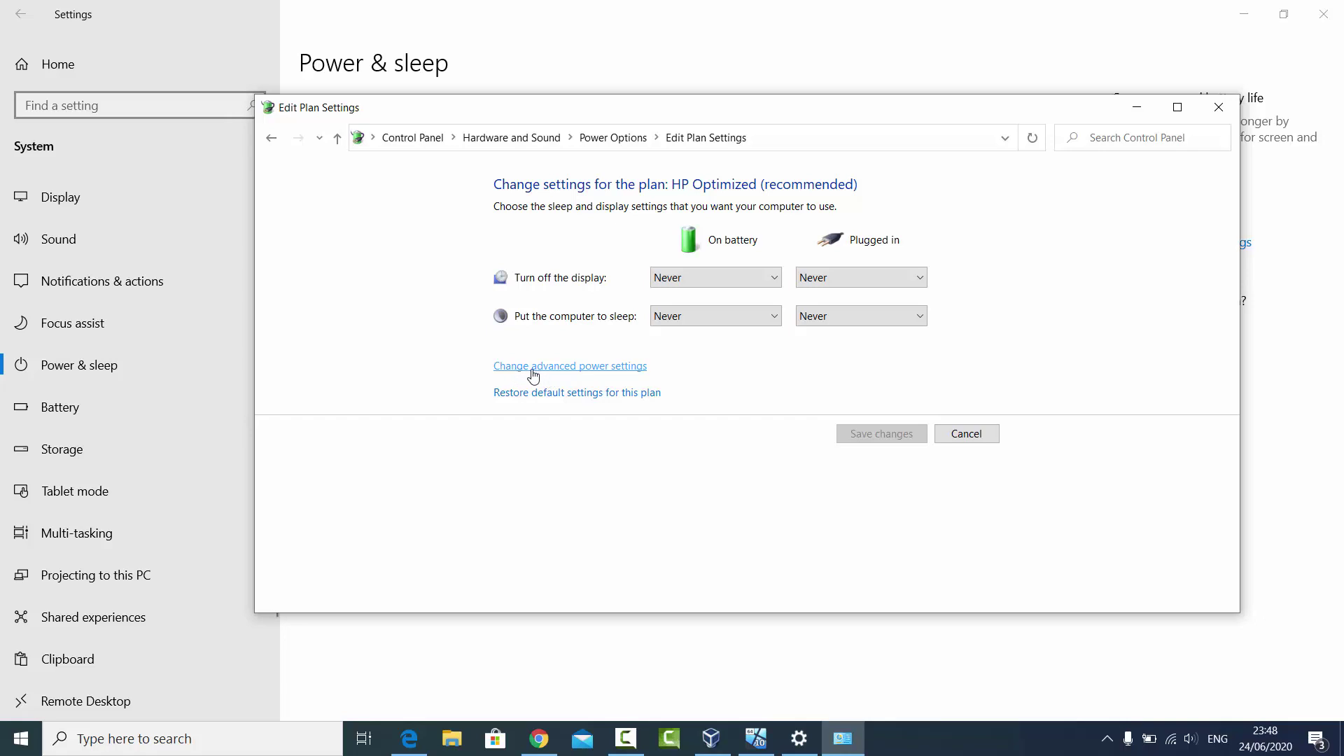
- Open the plan's advanced settings, check the 10-minute battery hard disk timeout, and expand Power buttons and lid
left_click(576, 372)
left_click_drag(320, 127, 658, 145)
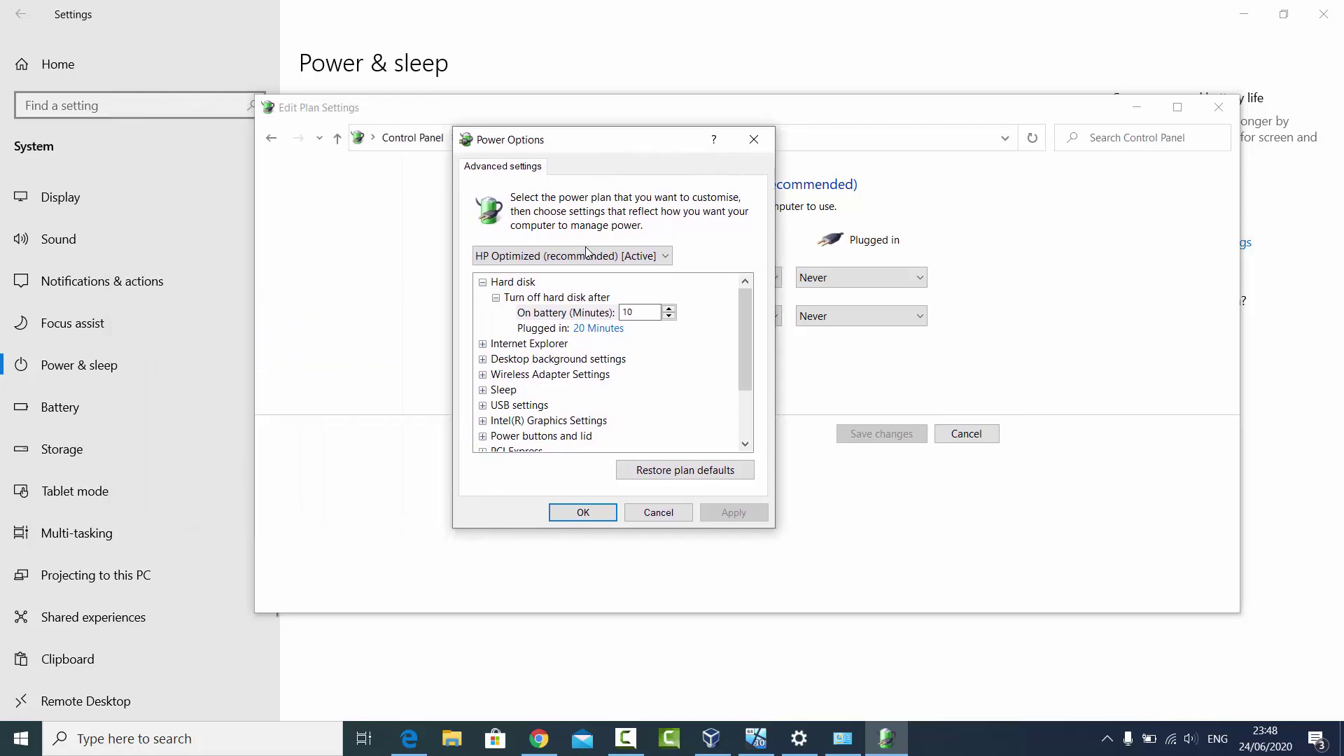
left_click(519, 310)
scroll(553, 369, "down", 1)
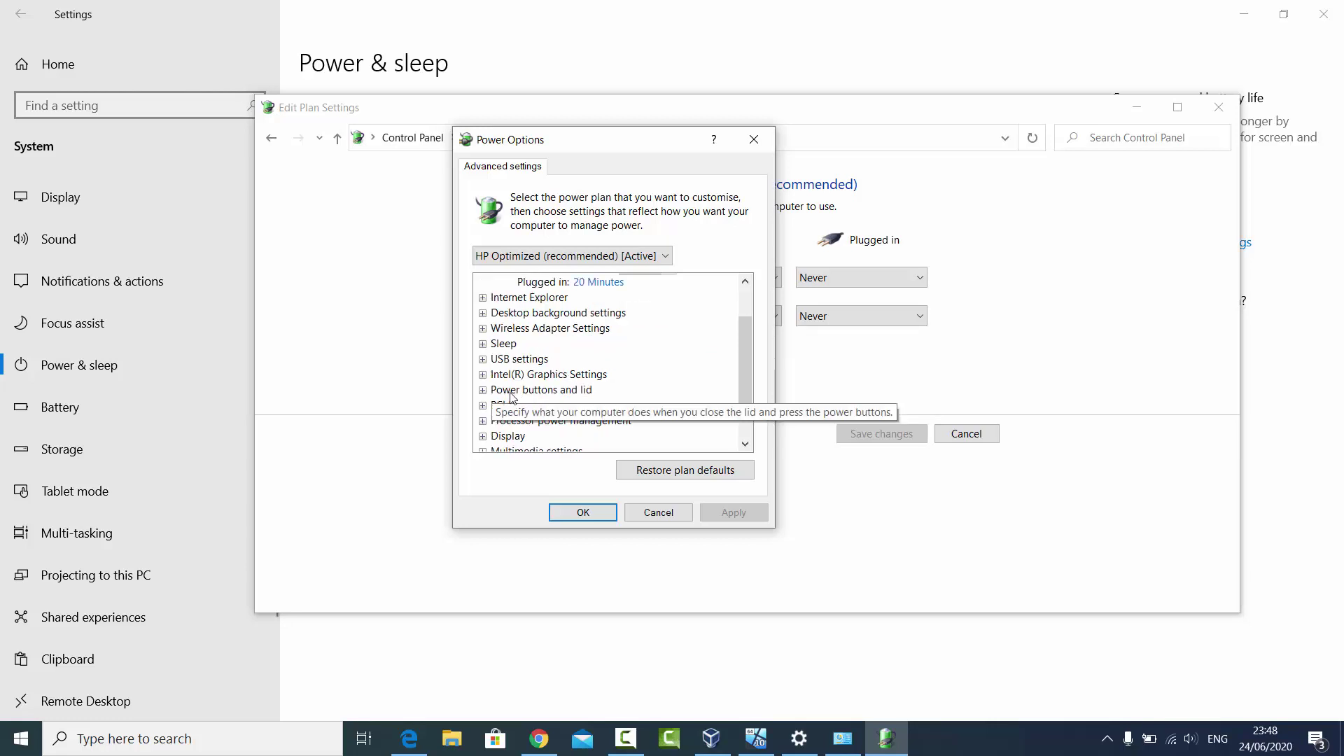
left_click(482, 390)
scroll(564, 371, "down", 1)
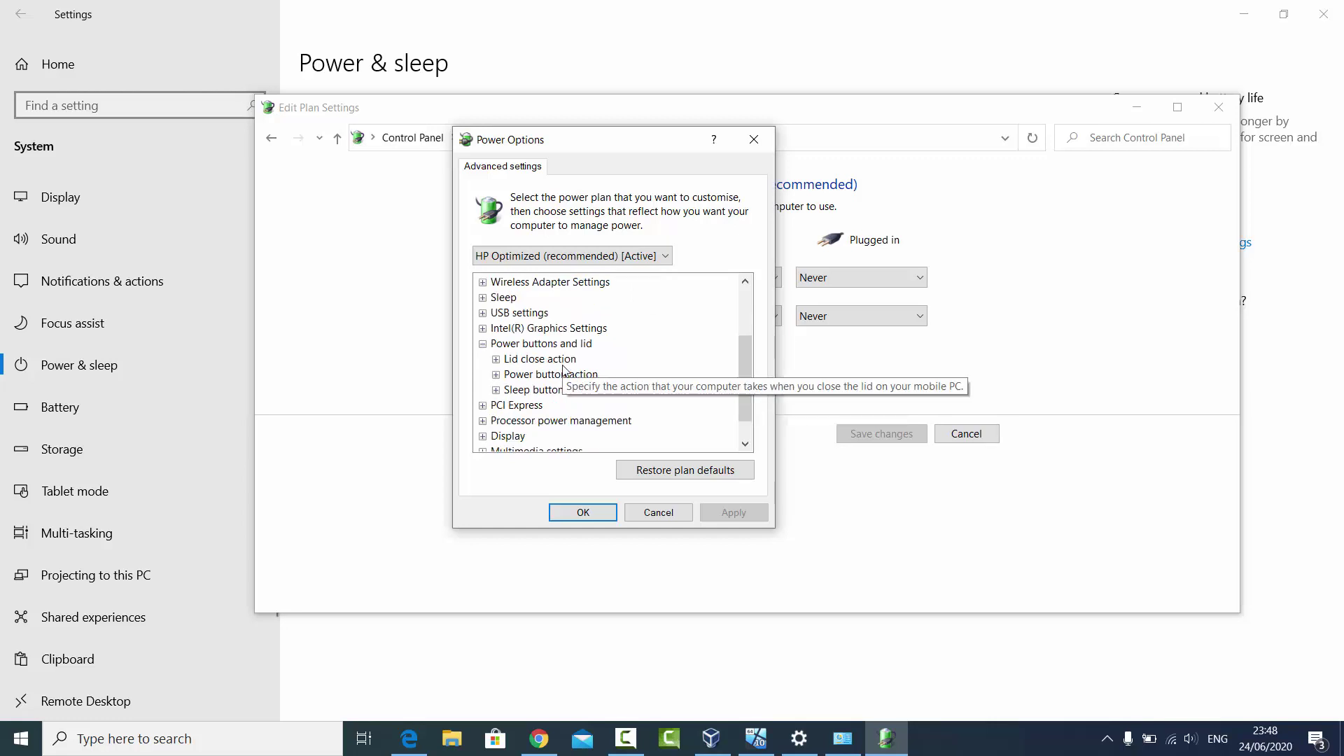
- Expand Lid close action and keep Do nothing as the on-battery choice
left_click(496, 359)
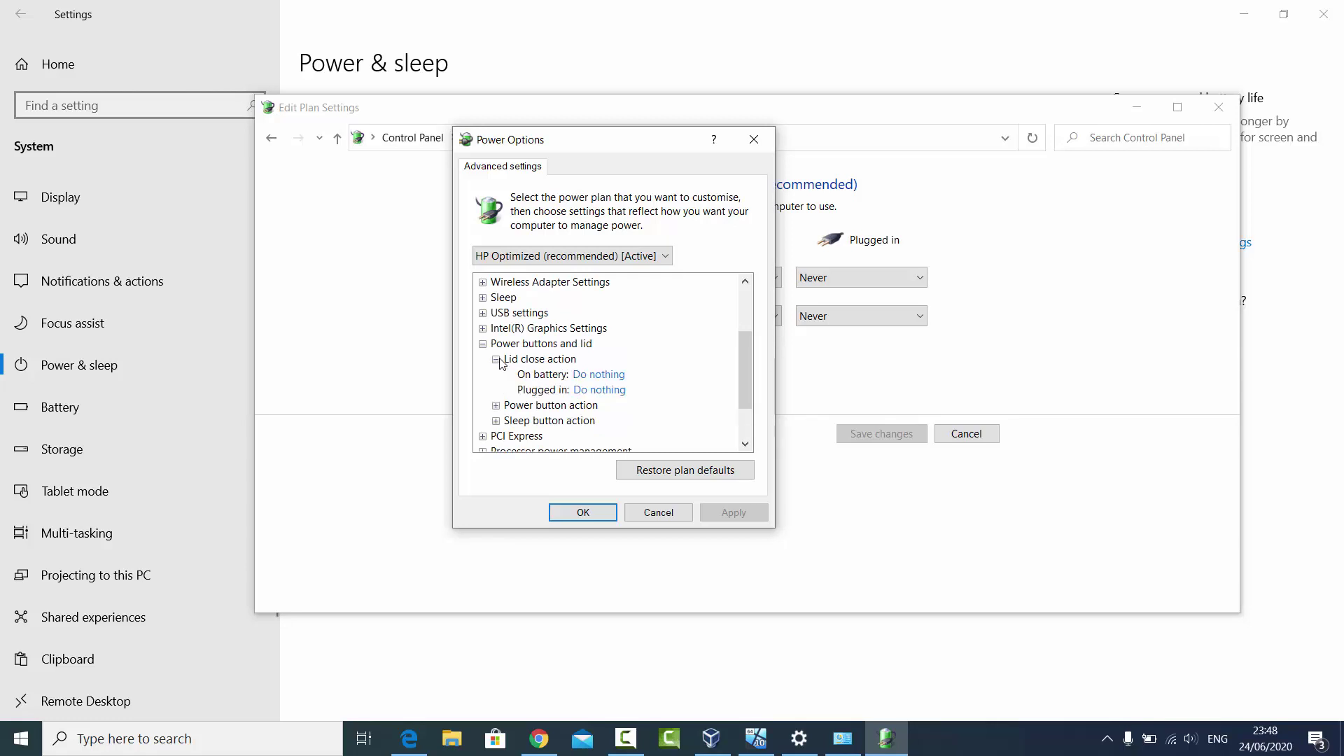
left_click(581, 377)
left_click(593, 378)
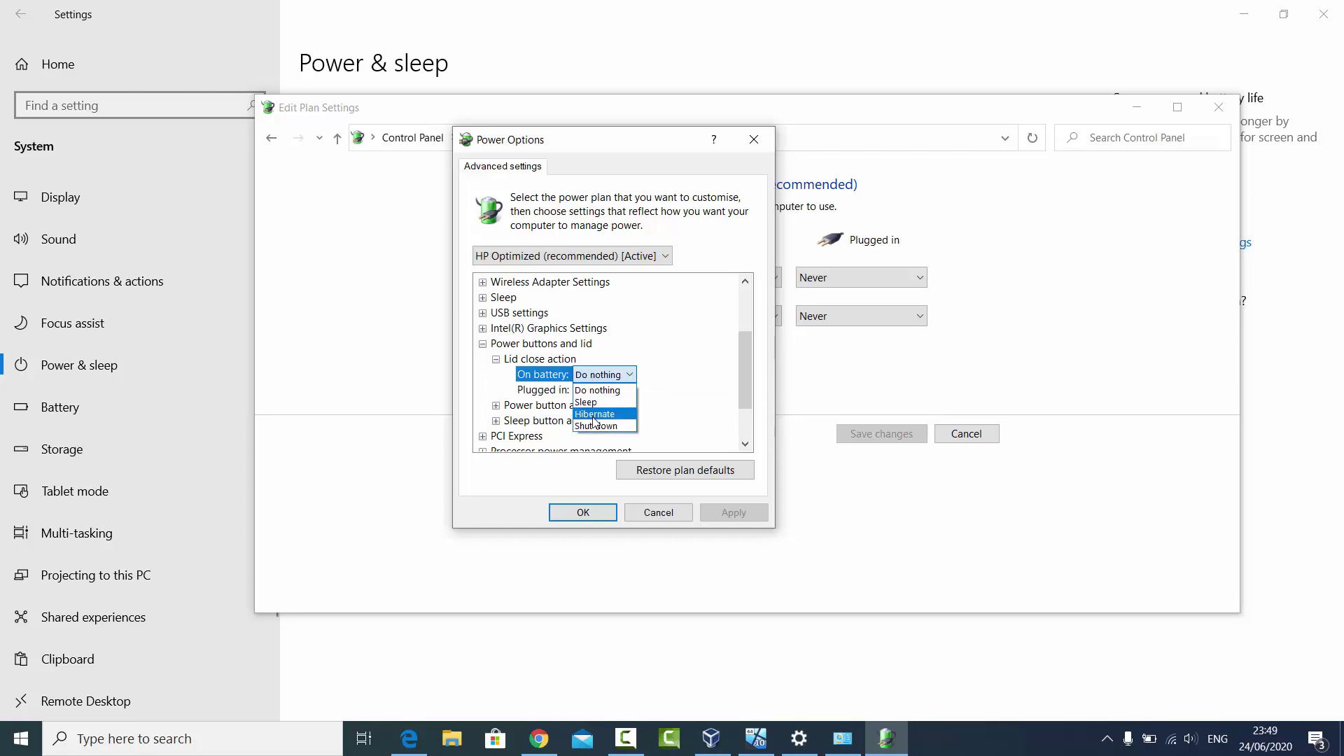
left_click(661, 387)
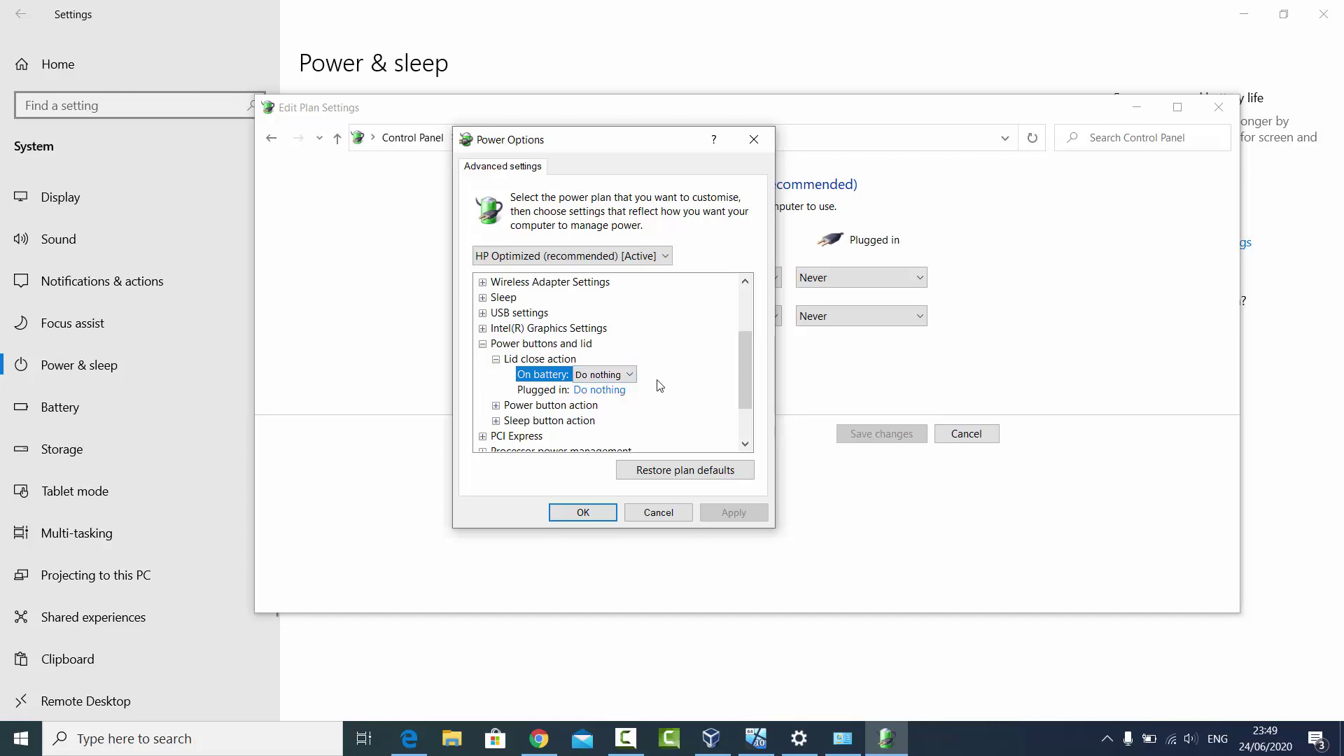
left_click(616, 375)
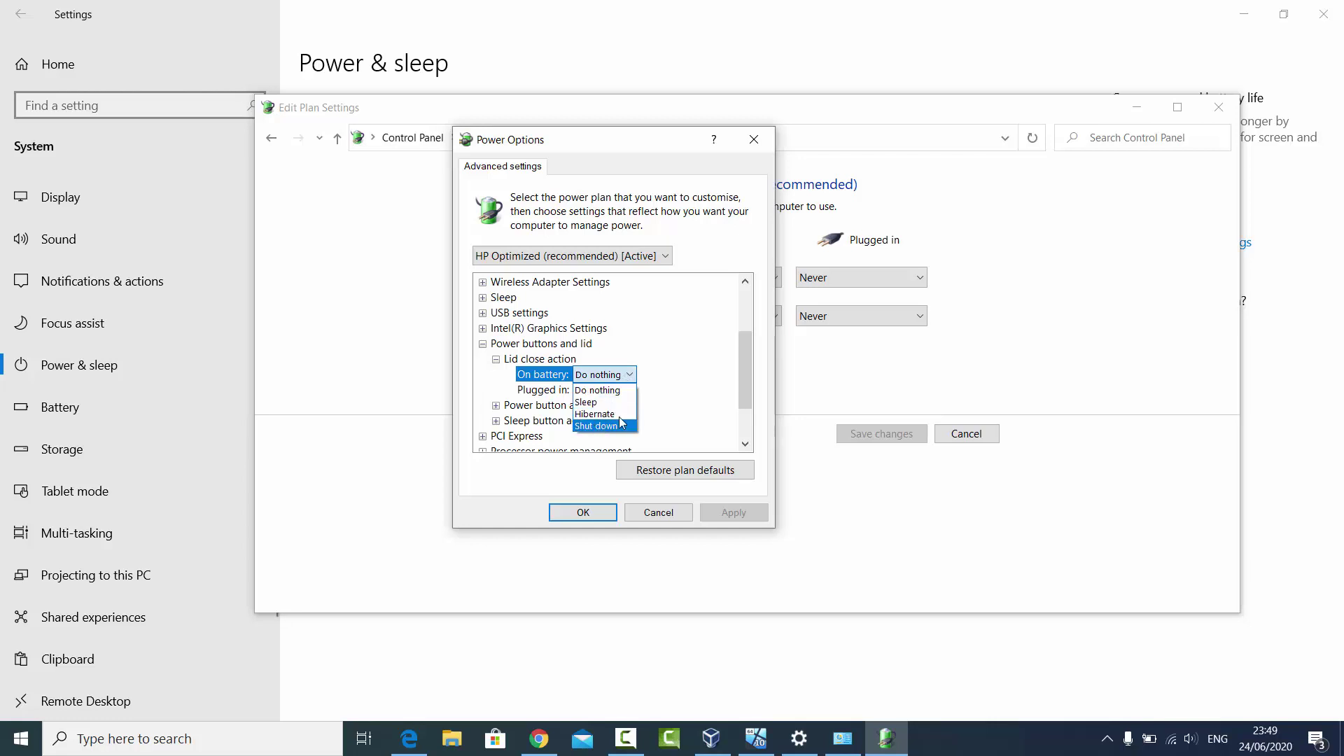
left_click(661, 382)
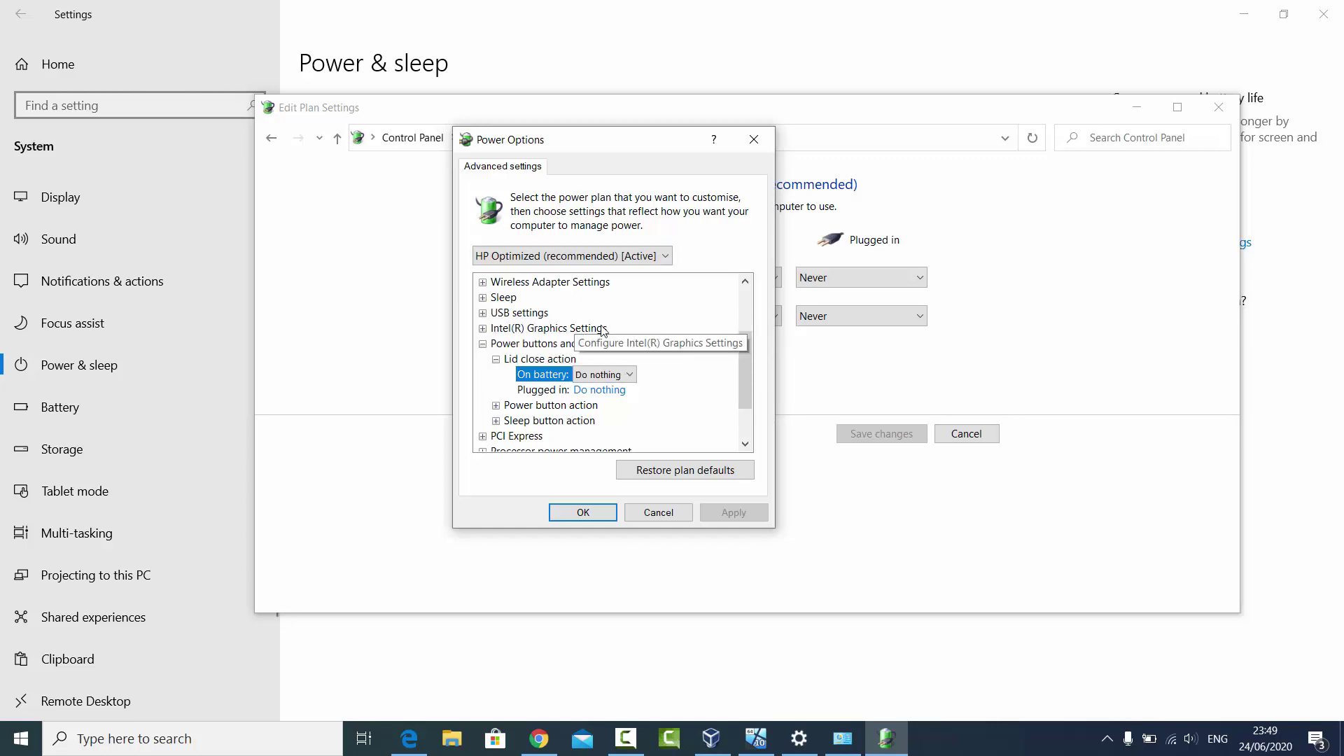
key("Tab")
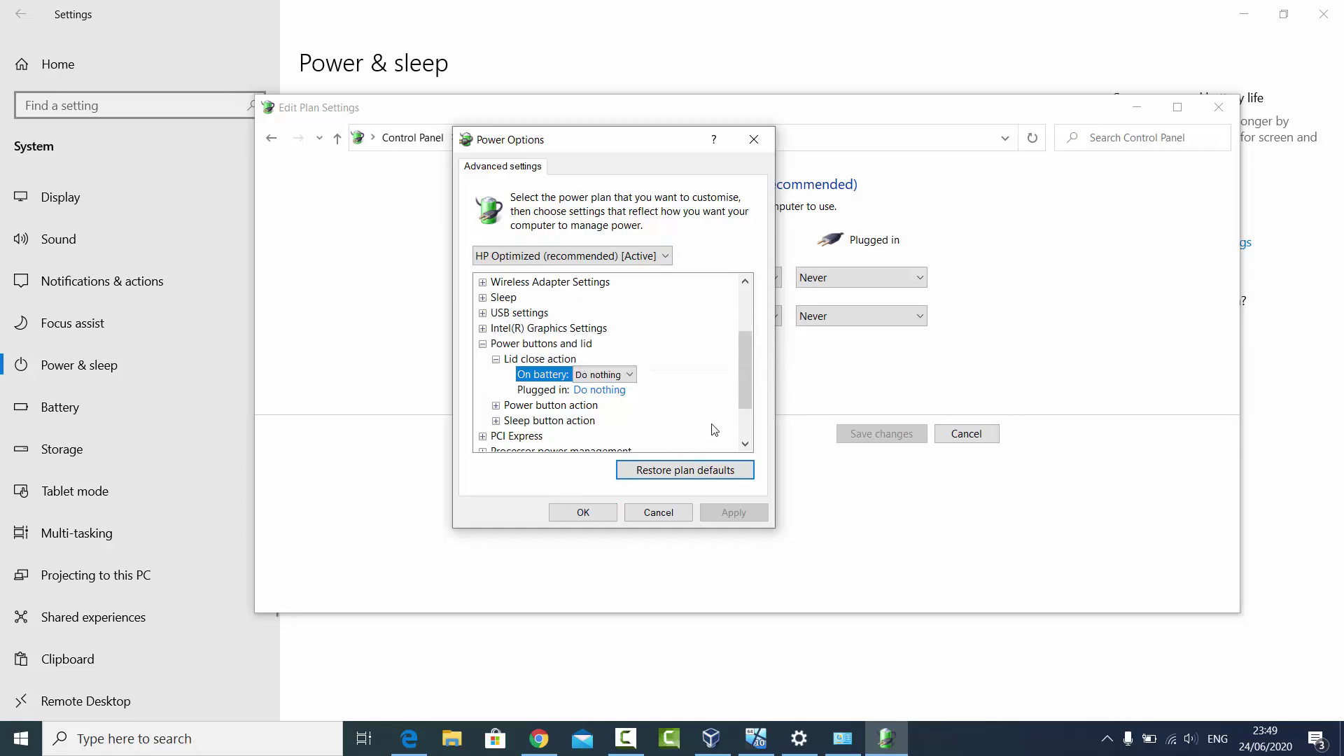
- Restore the HP Optimized plan's default advanced settings, then cancel and close the Power Options windows
left_click(679, 478)
left_click(712, 396)
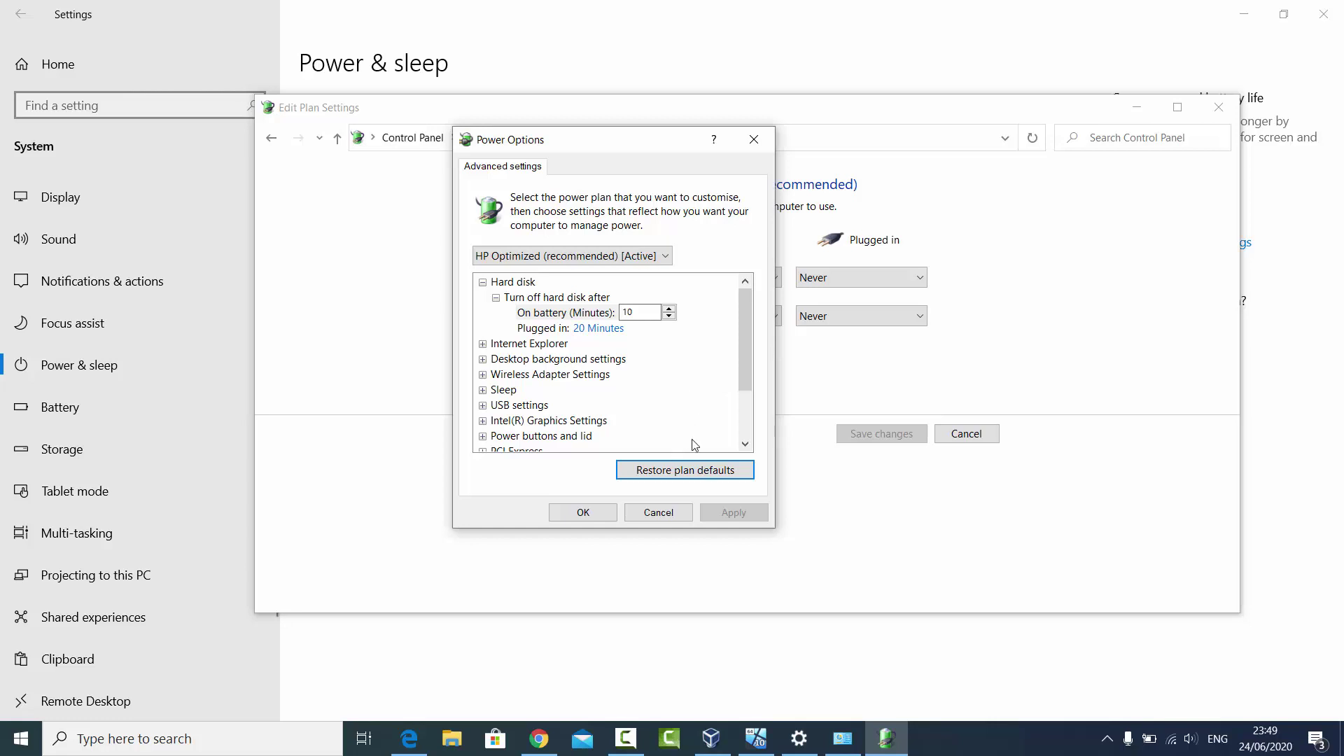
key("Escape")
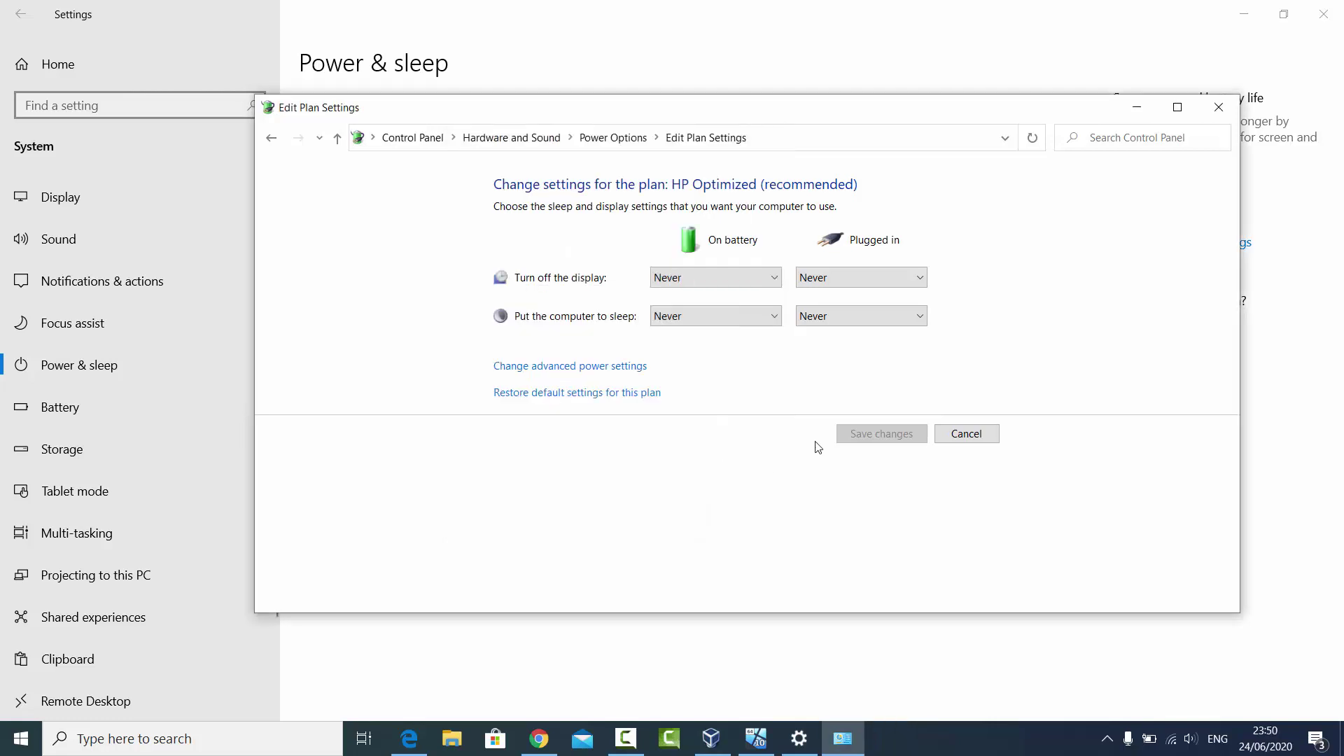
left_click(956, 434)
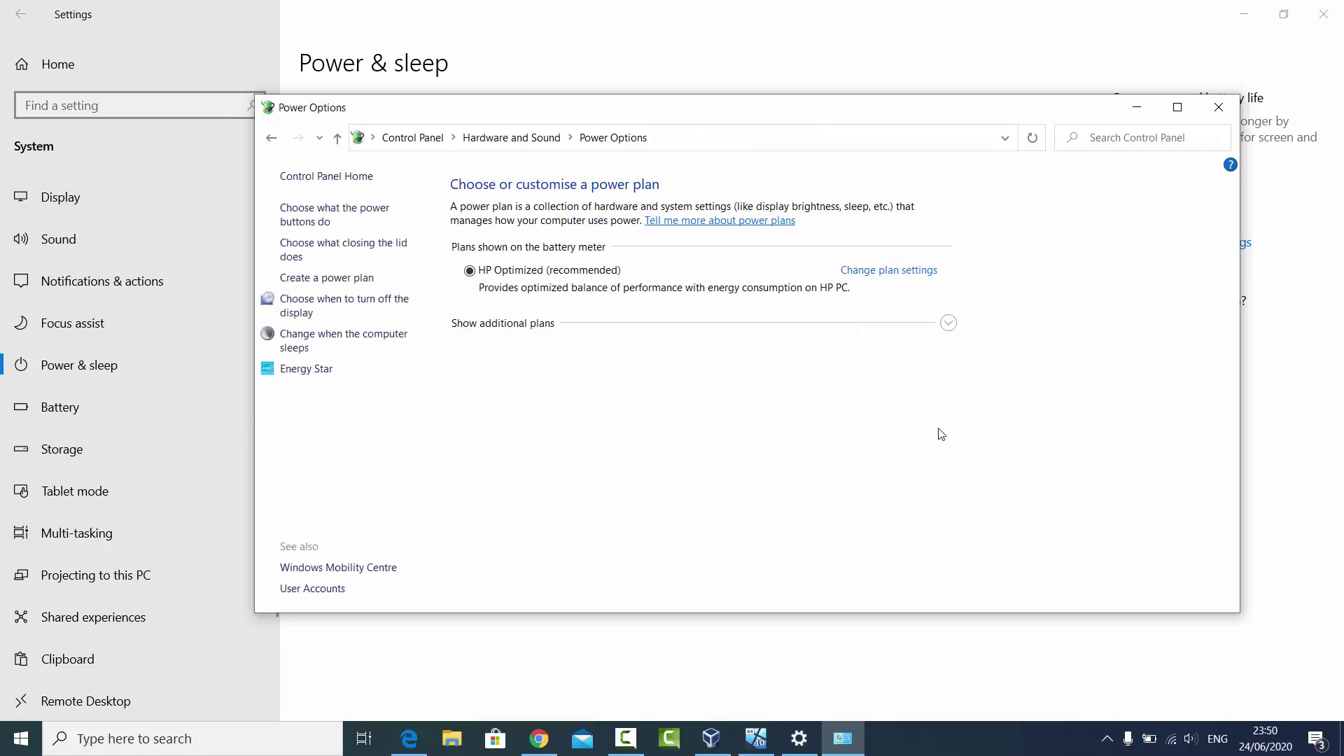
left_click(1219, 107)
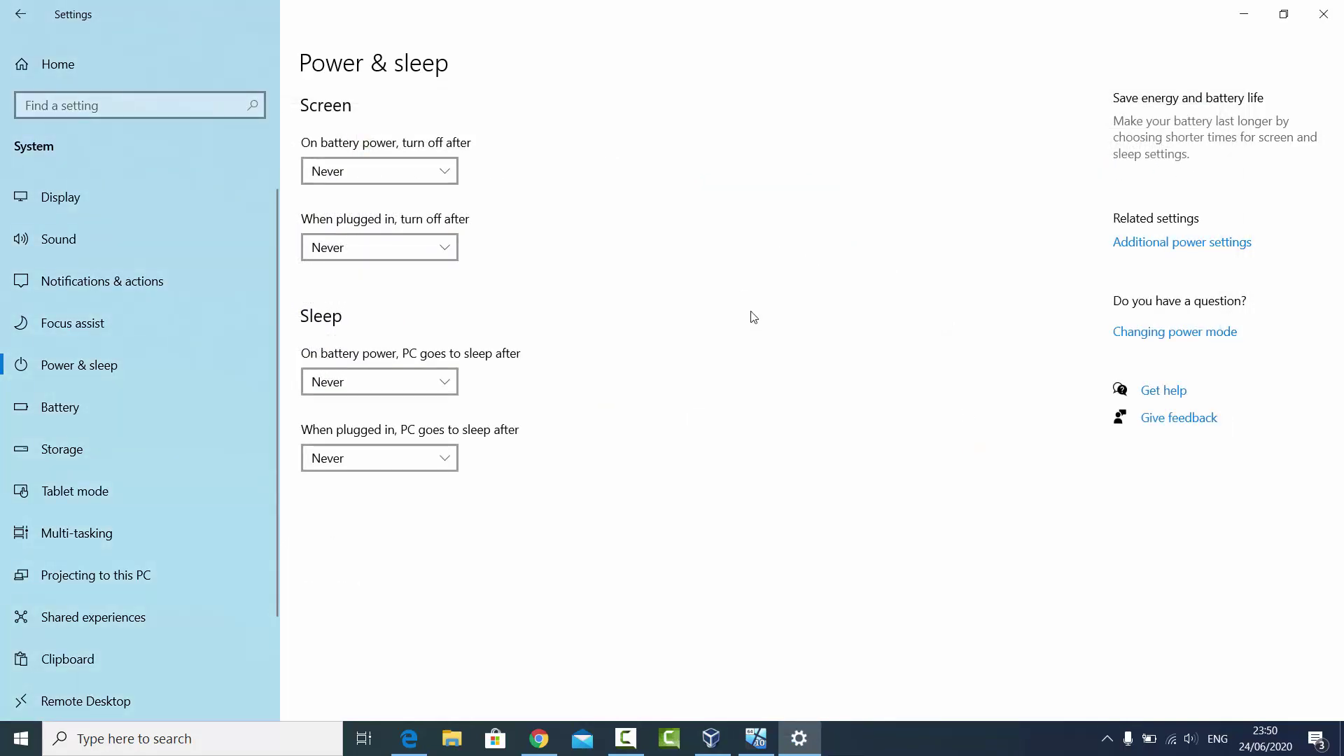